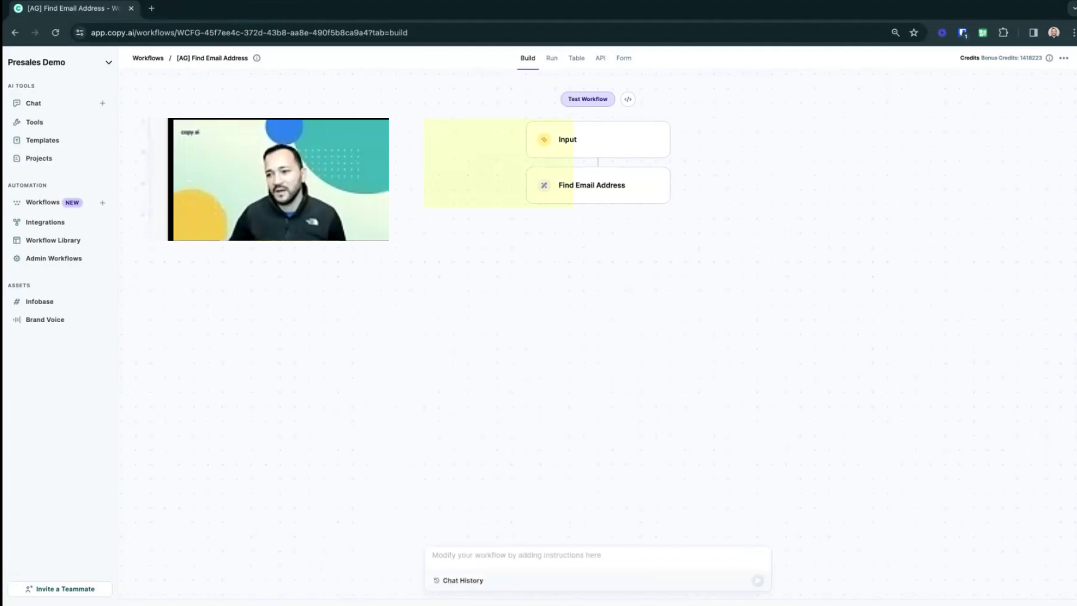
- Inspect the existing workflow's three inputs and the Find Email Address step's name and domain mappings
click(685, 140)
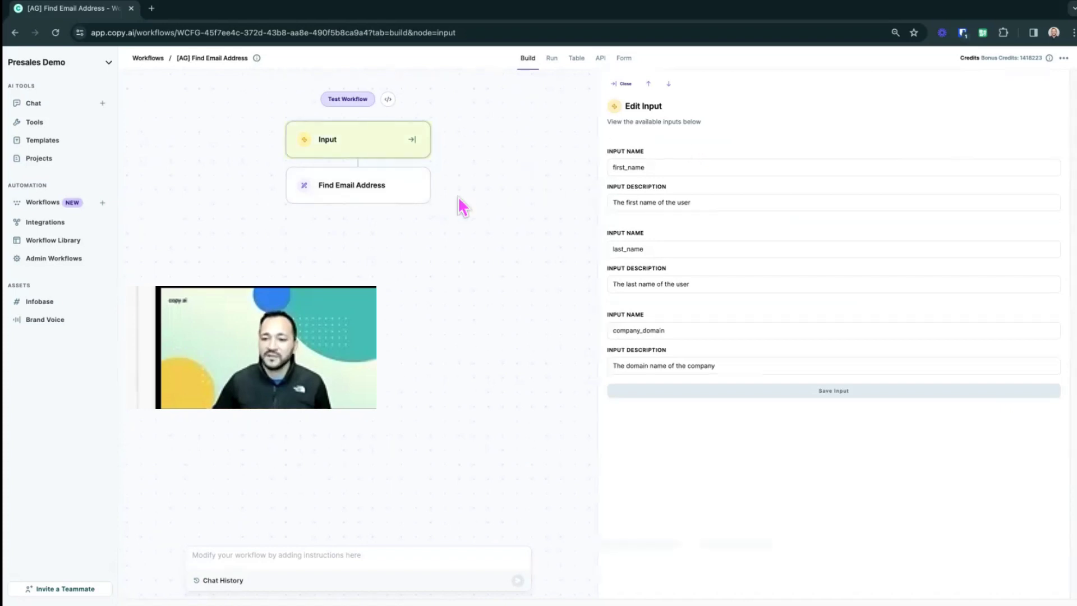
click(384, 194)
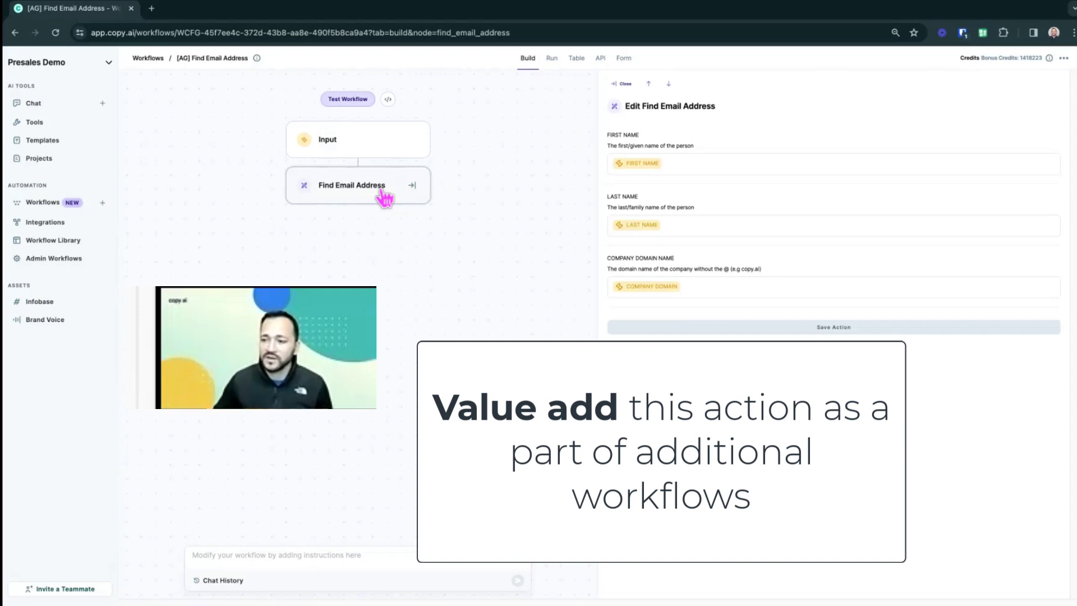
- Generate a new workflow from the prompt 'Given a person's first and last name and the domain name of the company they work at'
click(103, 203)
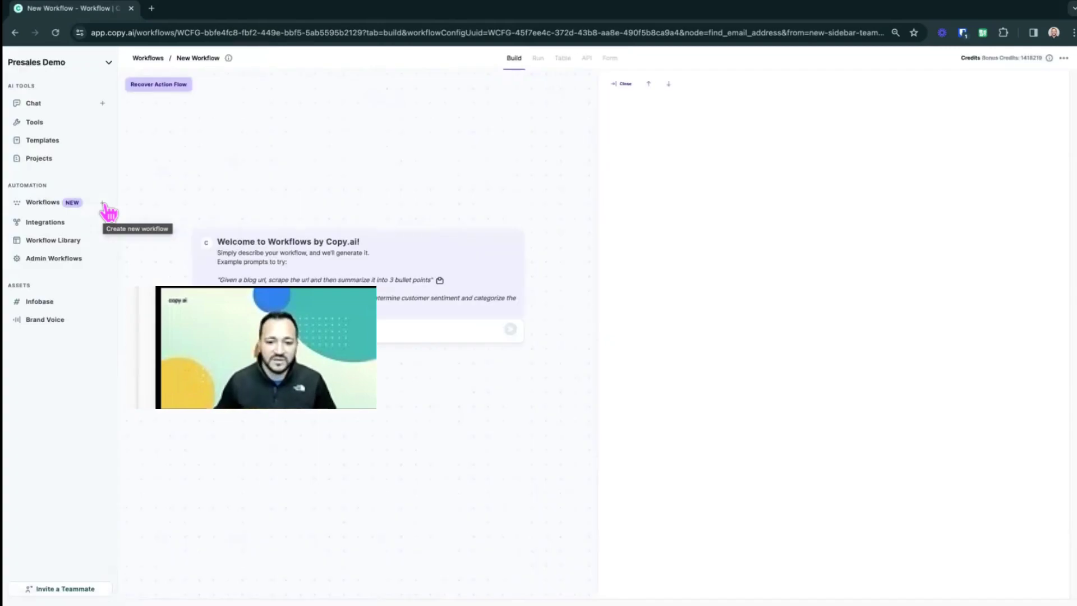
click(270, 331)
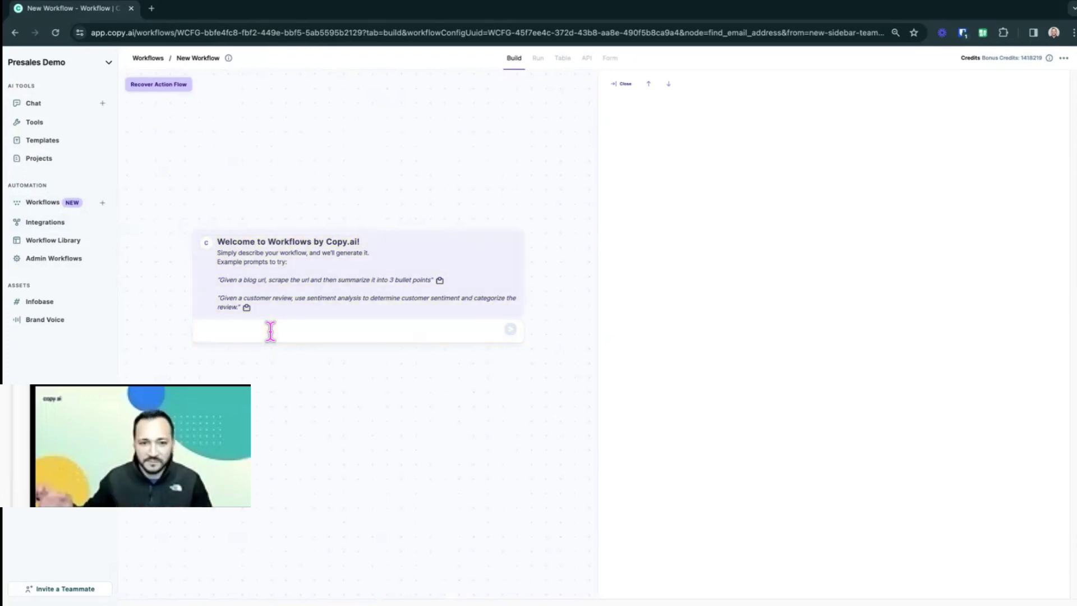
text(Give)
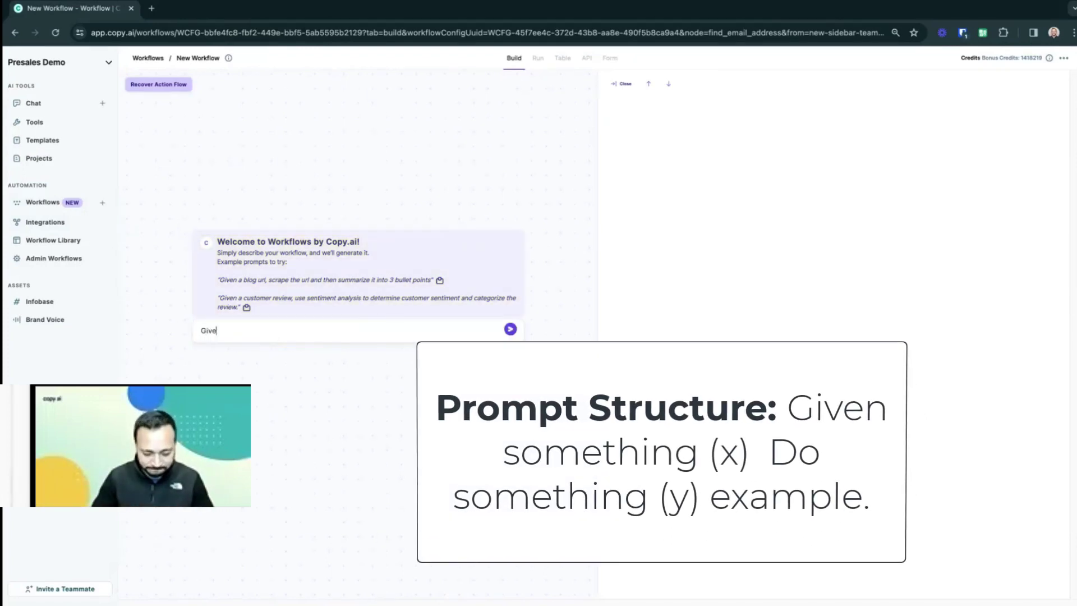
text(n a person)
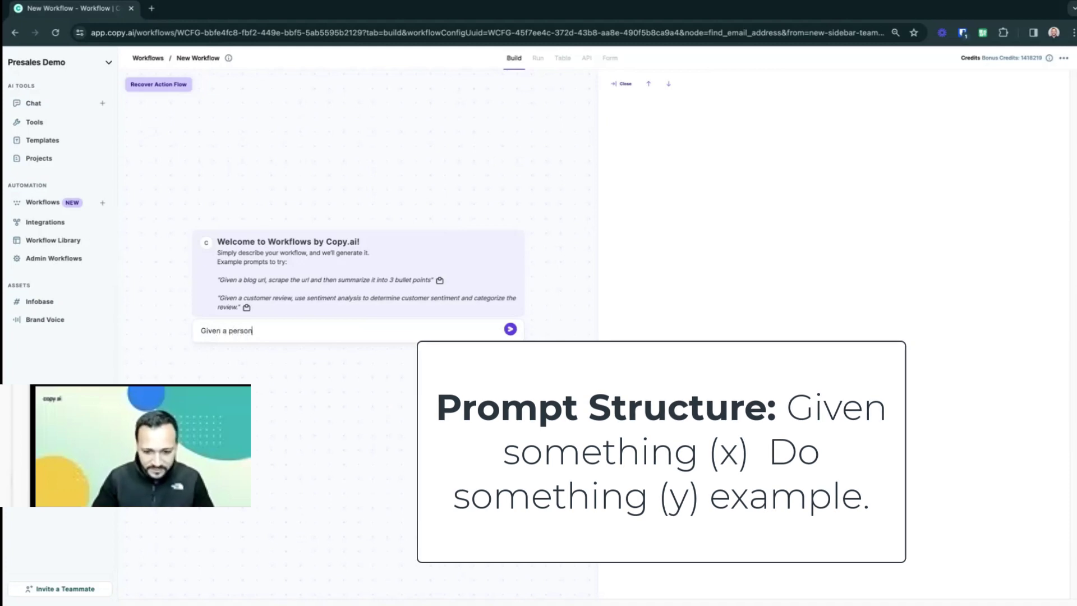
text('s first and la)
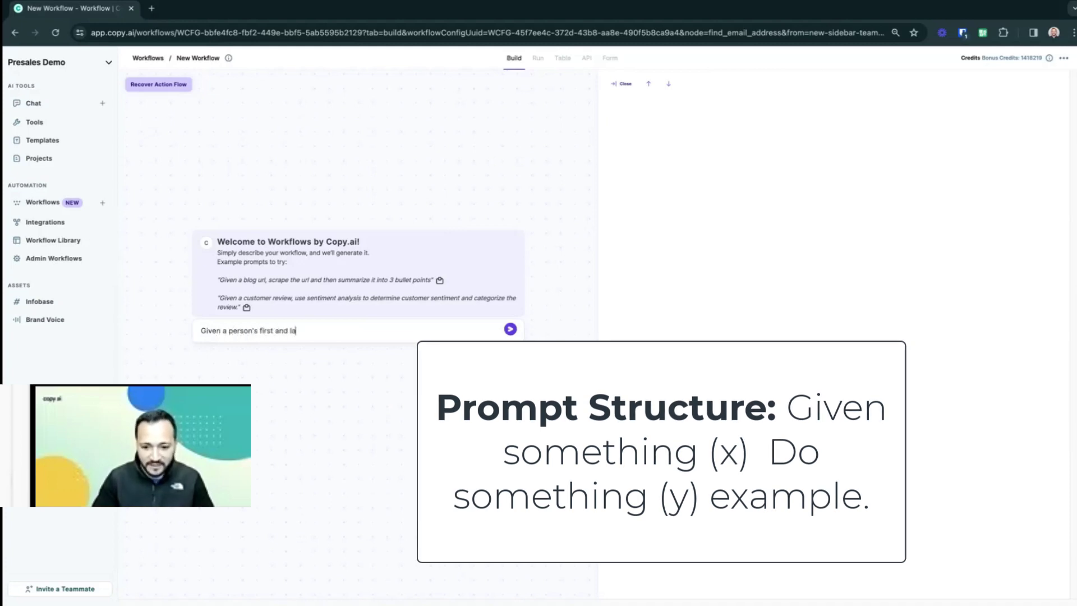
text(st name and the domai)
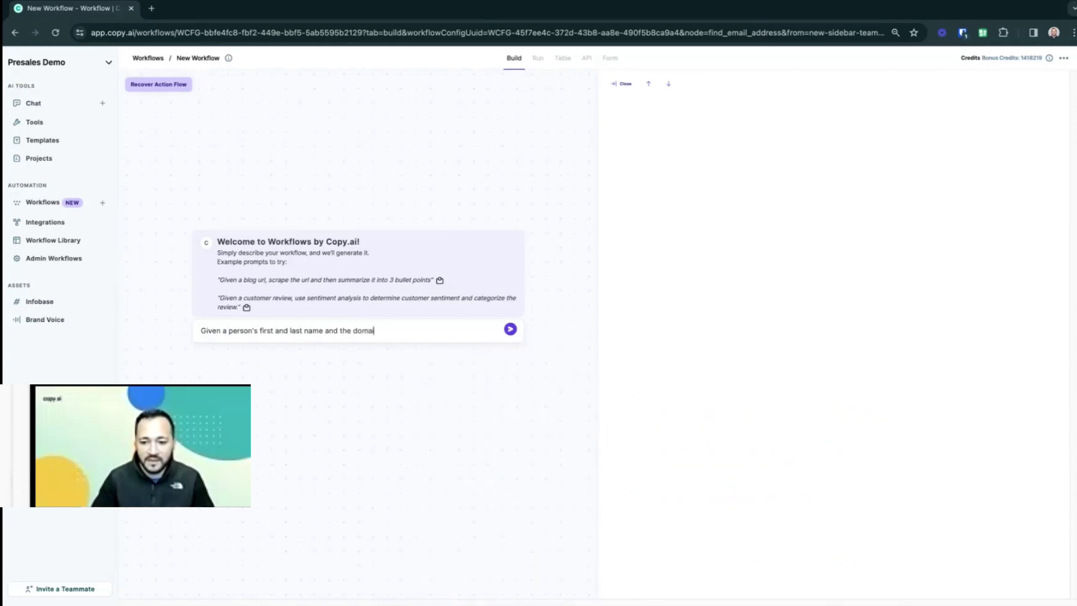
text(n name of the comp)
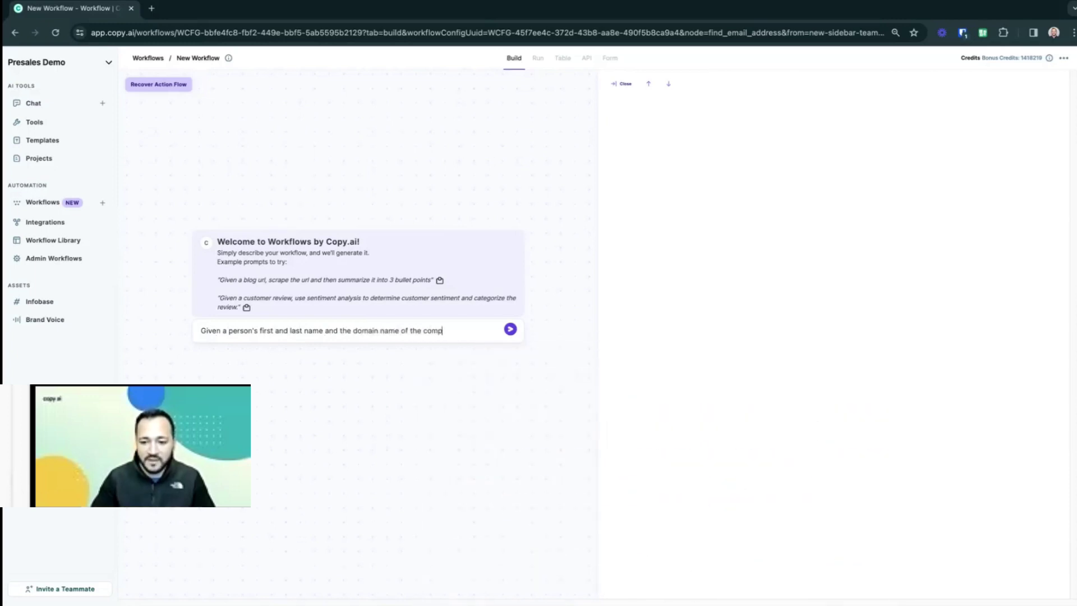
text(any they )
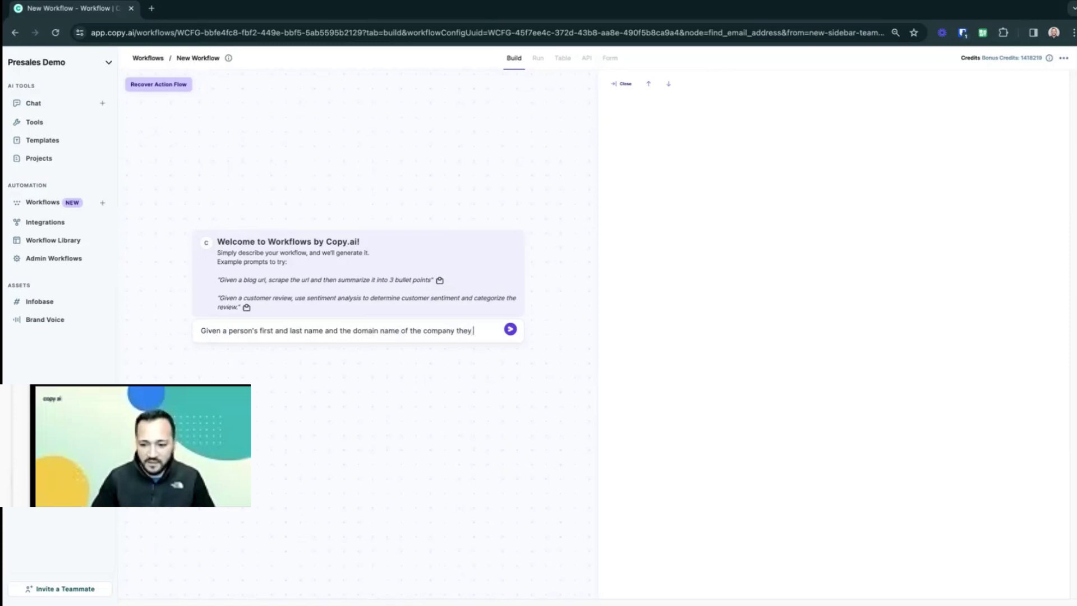
text(work at)
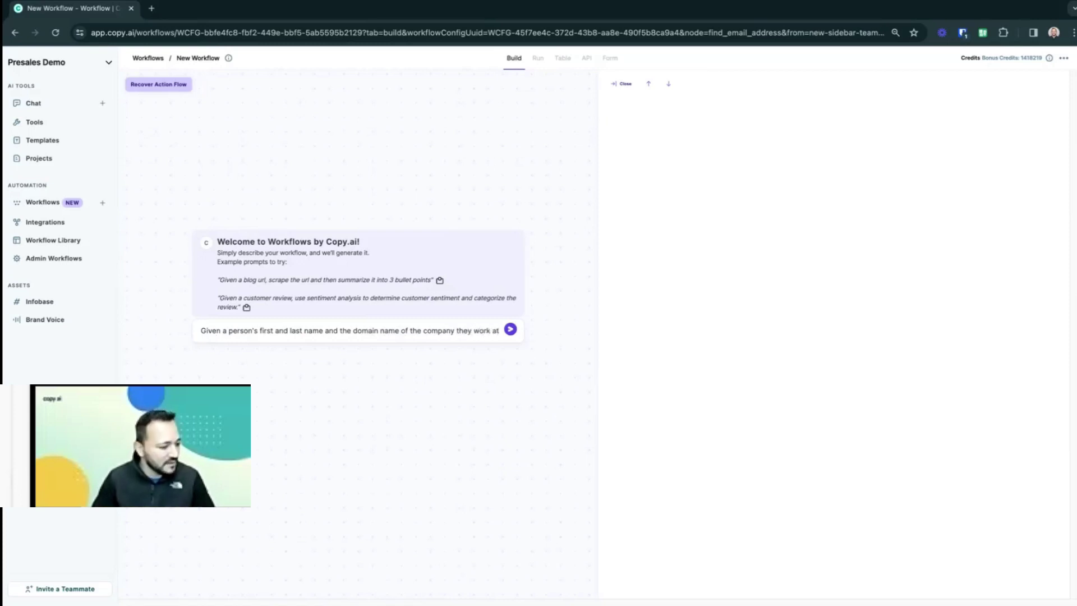
text( find the)
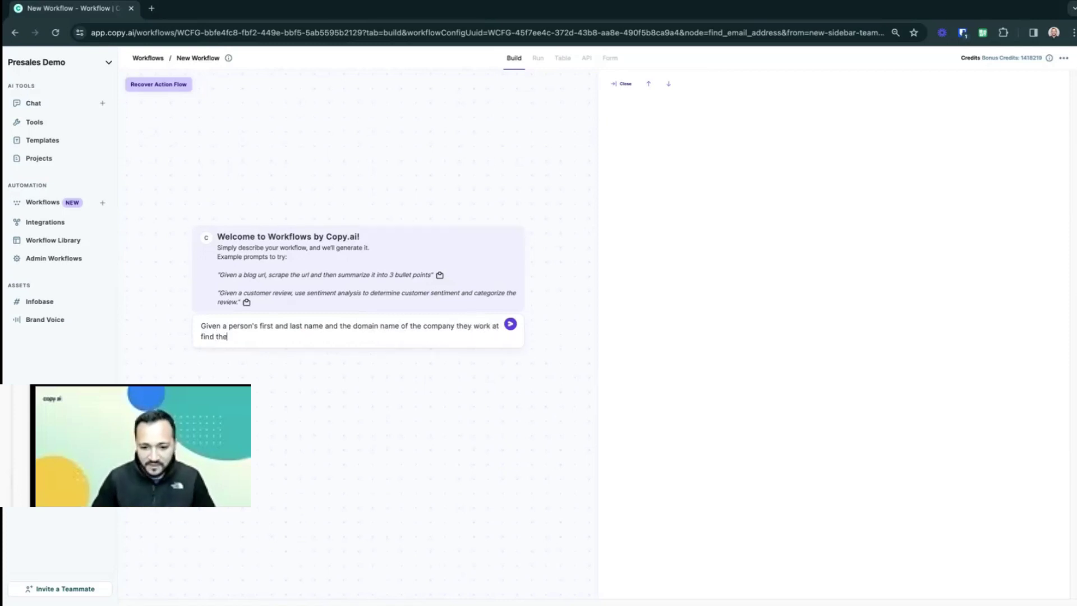
text(ir emia)
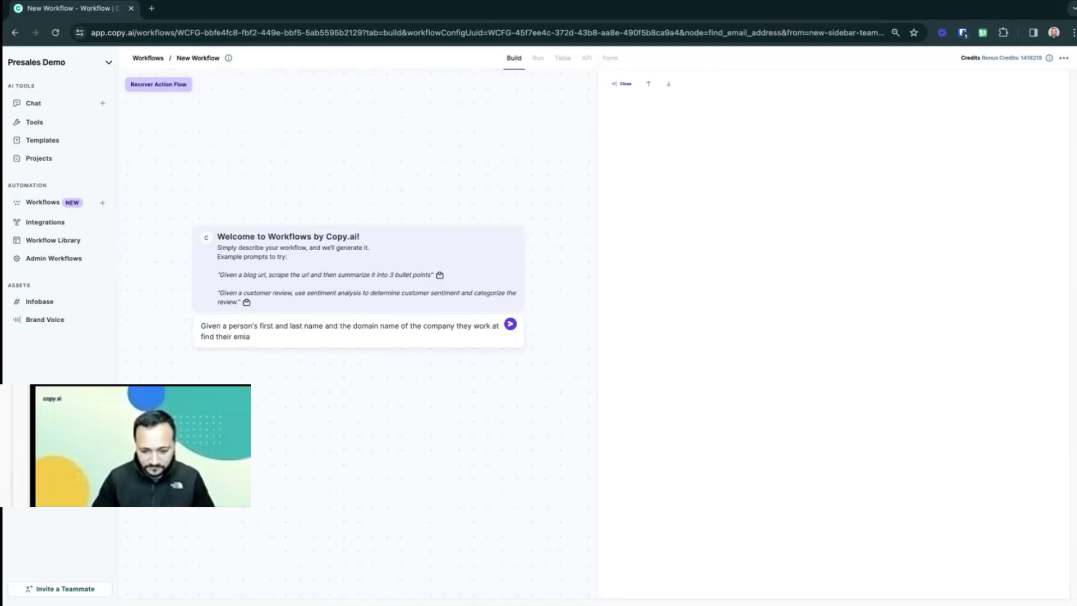
text(ll.)
key(Return)
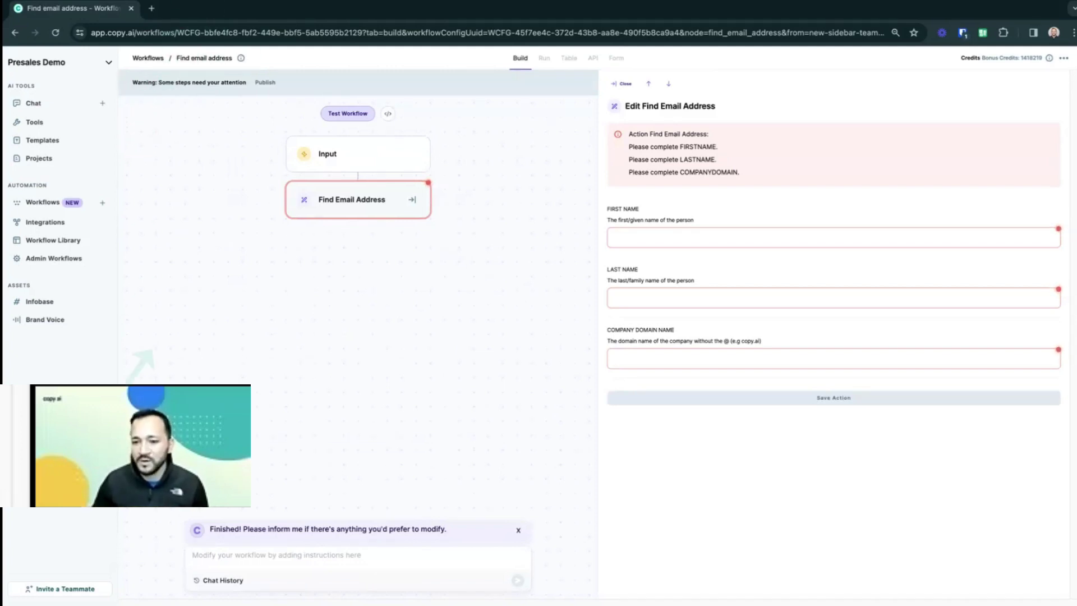
- Check the generated first_name, last_name and company_domain inputs, then view the Find Email Address step's settings
click(445, 155)
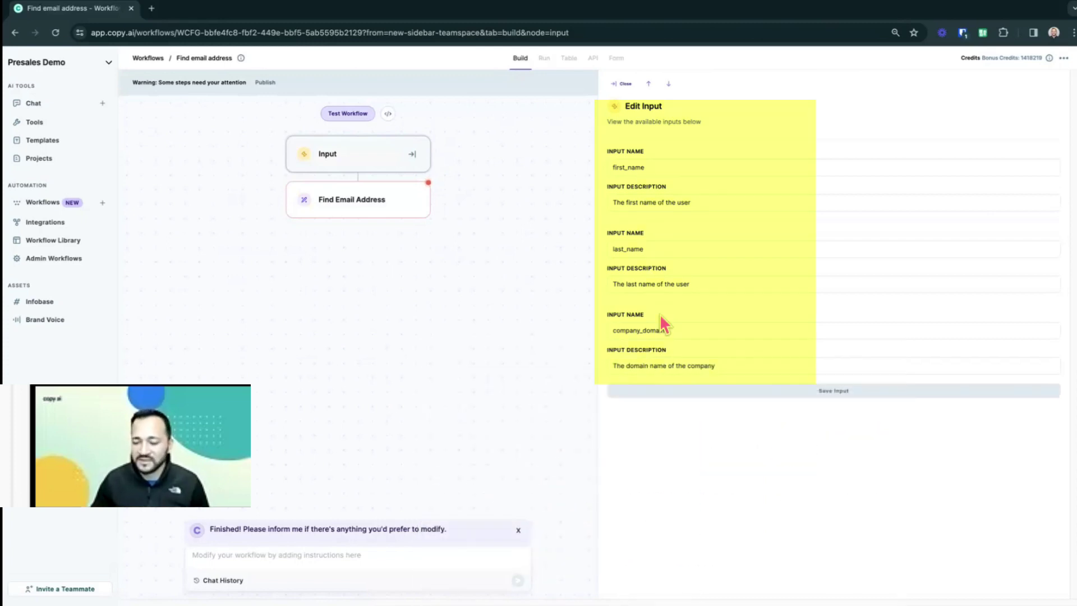
click(419, 211)
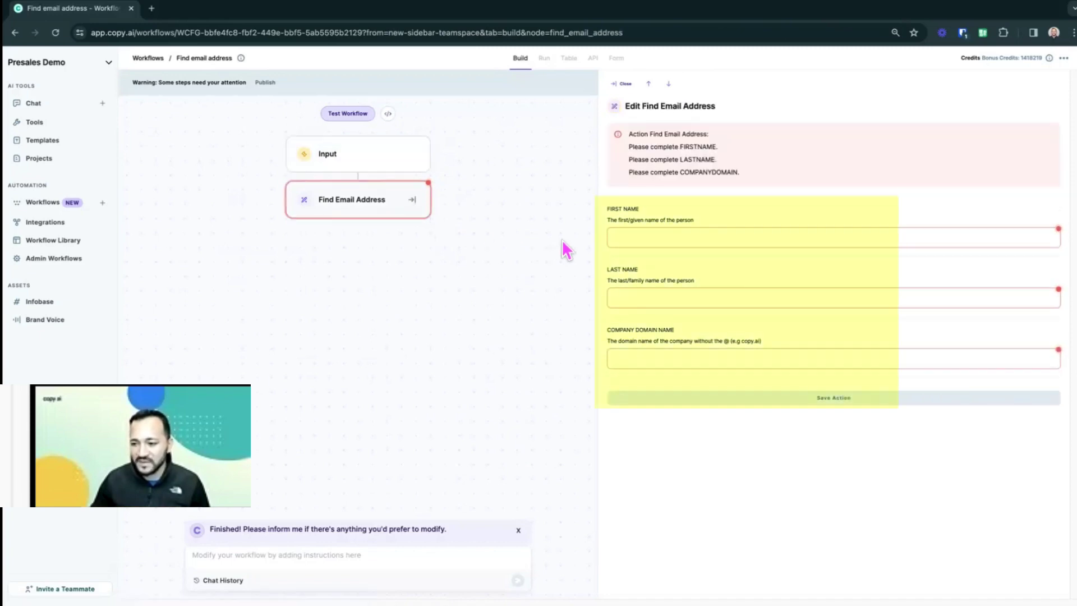
- Map First Name, Last Name and Company Domain fields to their # workflow inputs and save the action
click(631, 237)
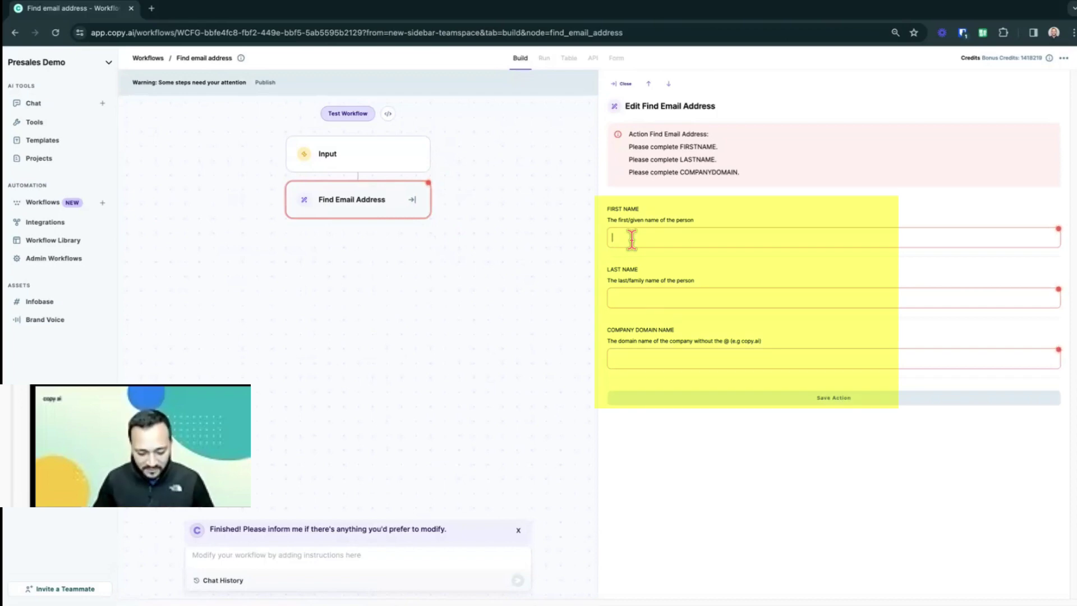
text(#)
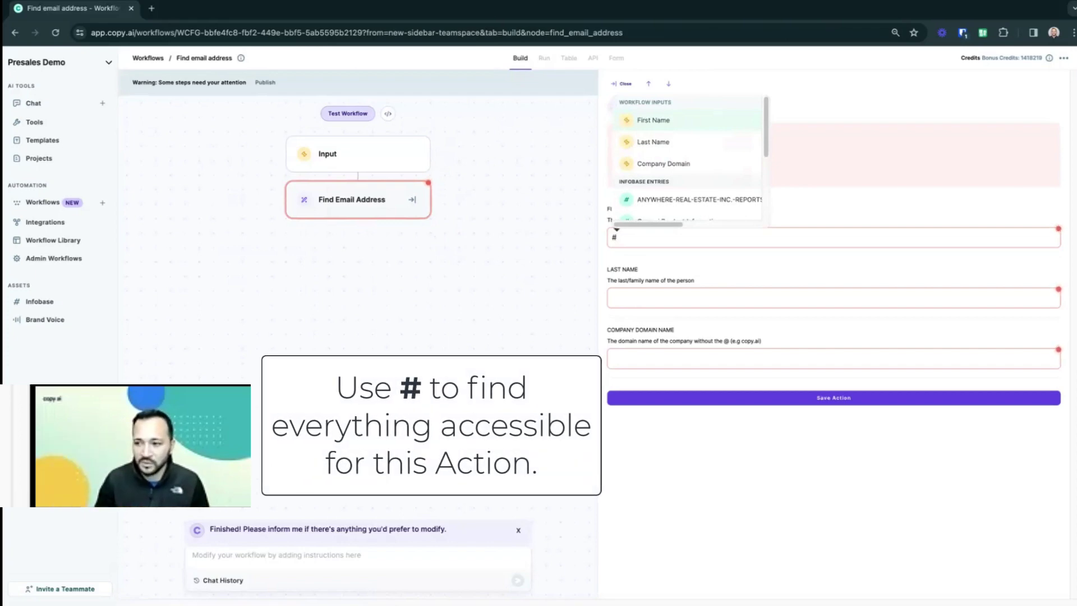
text(first)
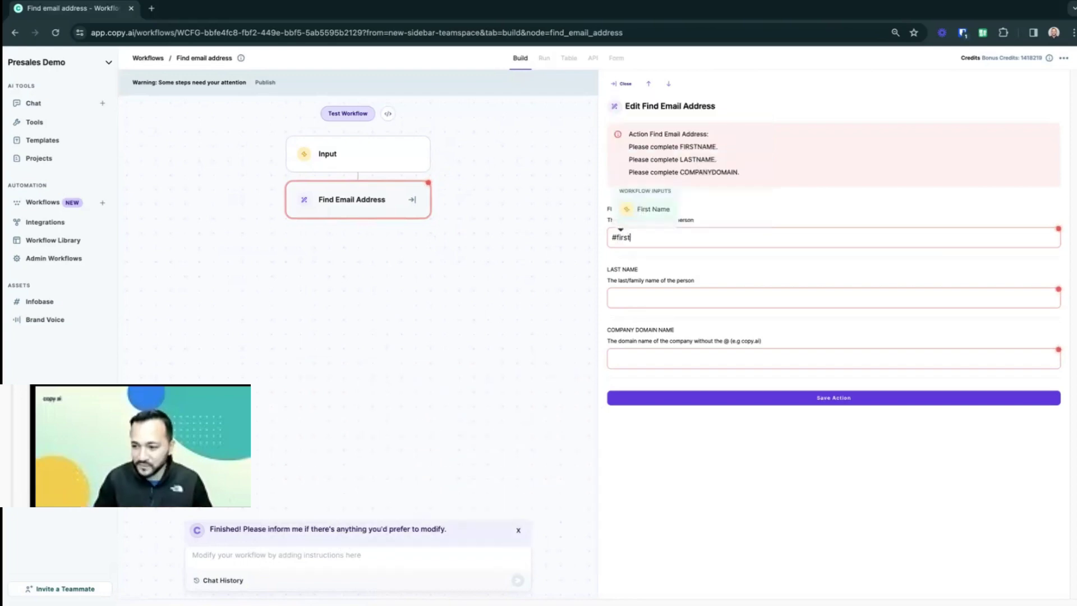
click(649, 209)
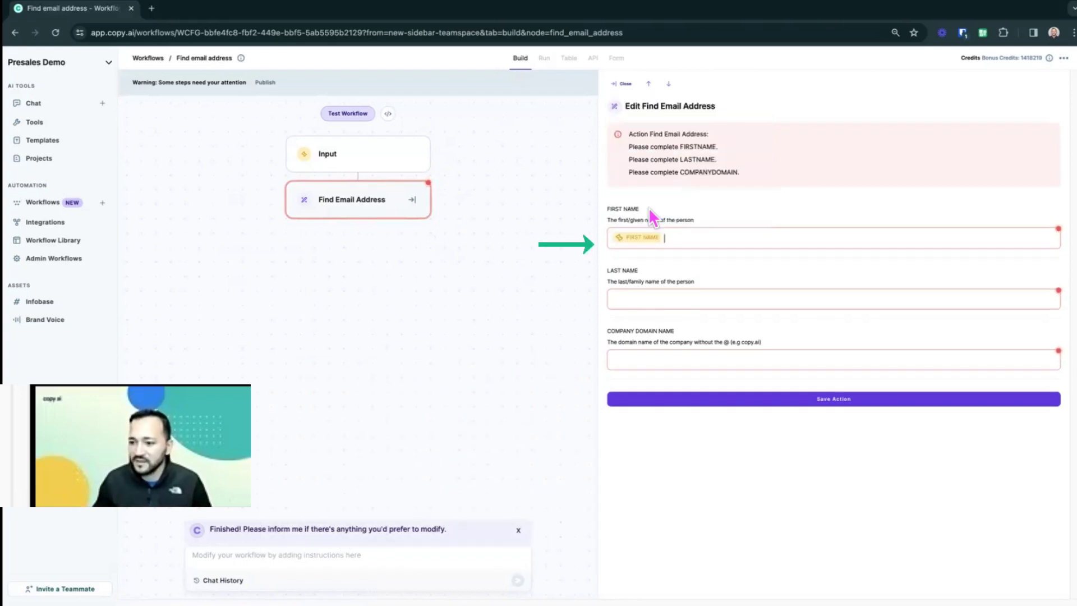
click(659, 293)
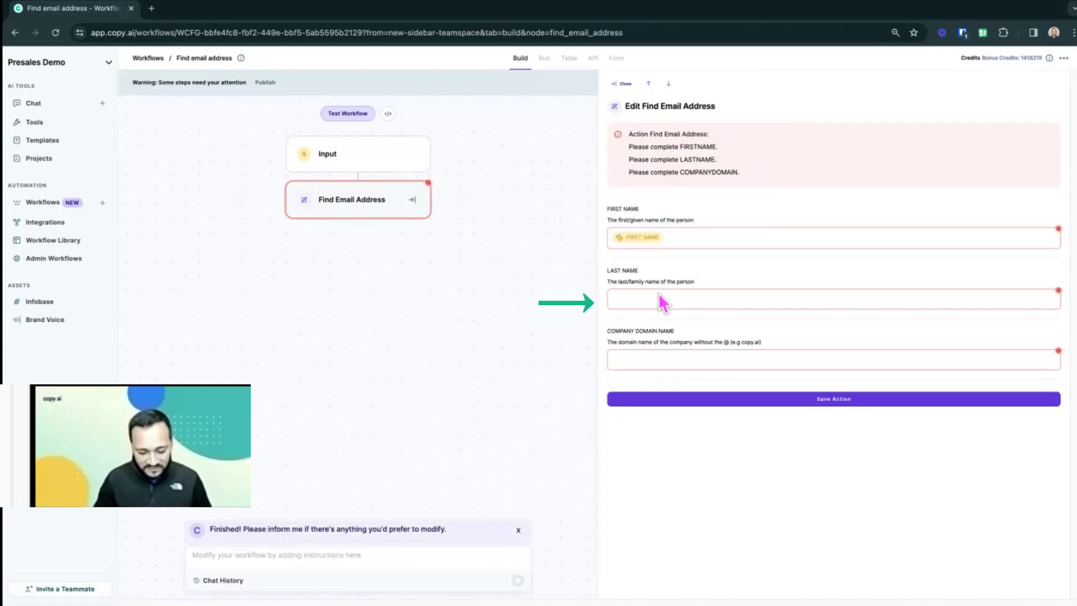
text(#)
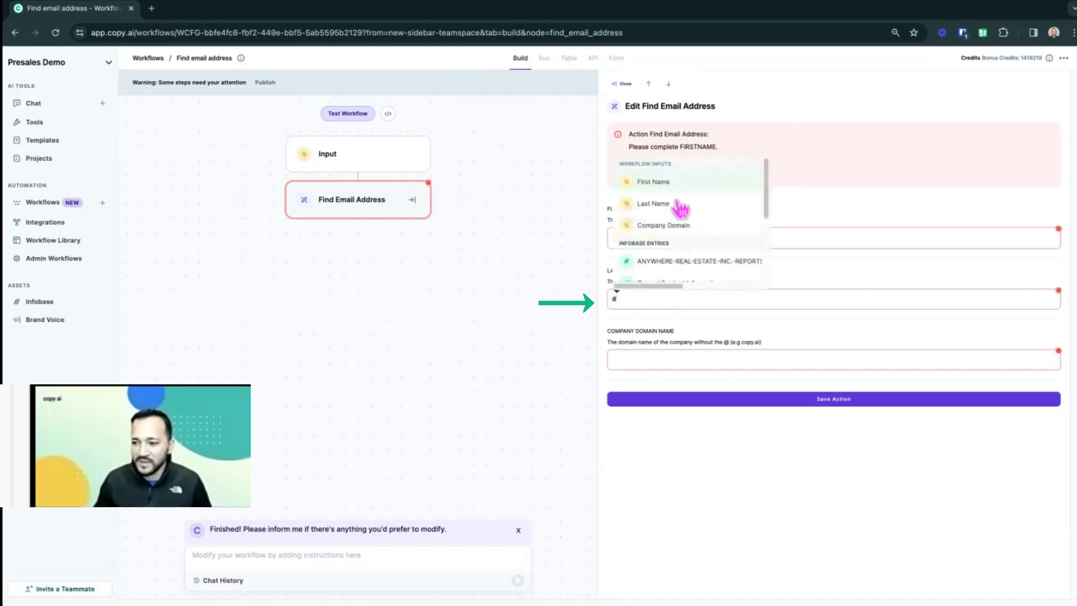
click(678, 205)
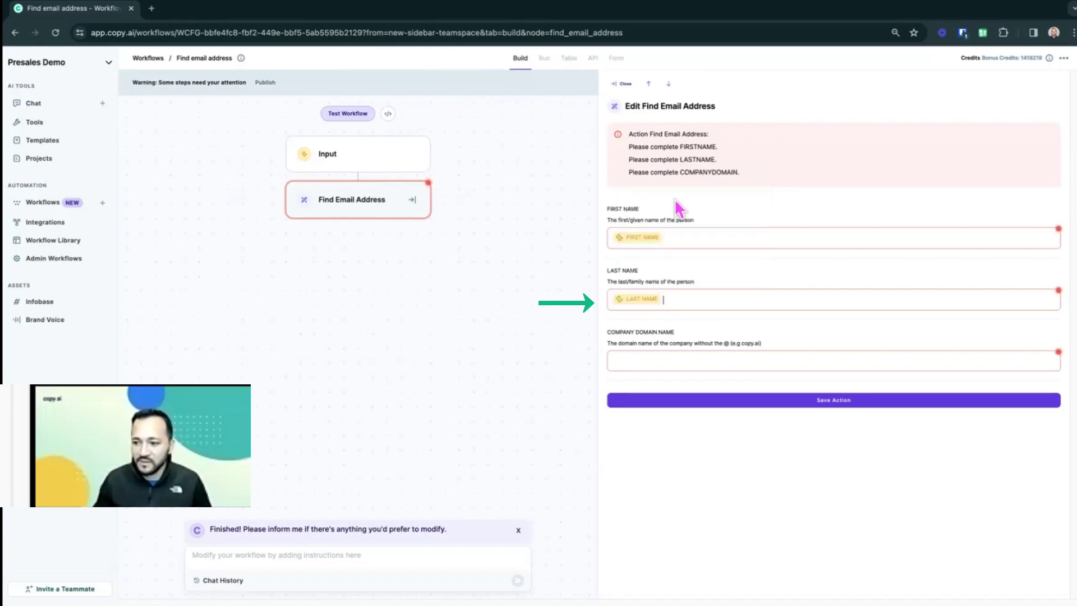
click(679, 359)
text(#)
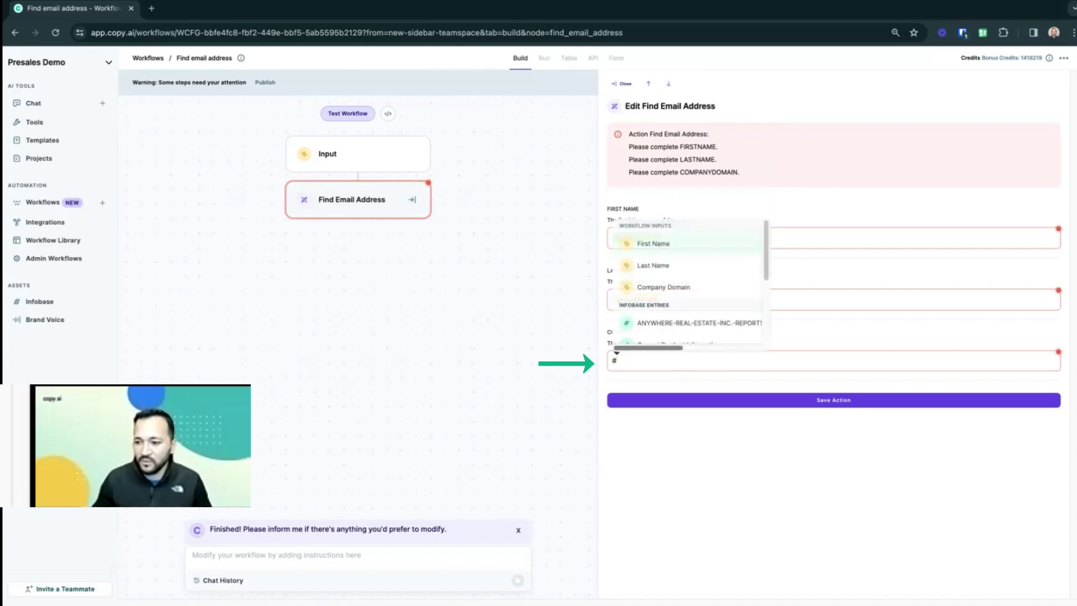
click(695, 289)
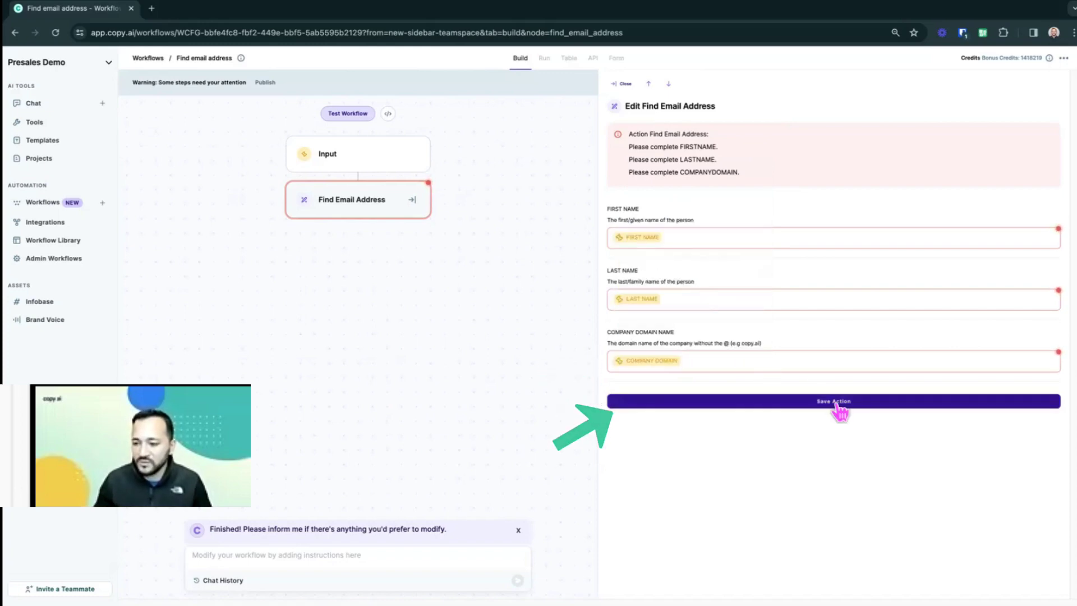
click(835, 403)
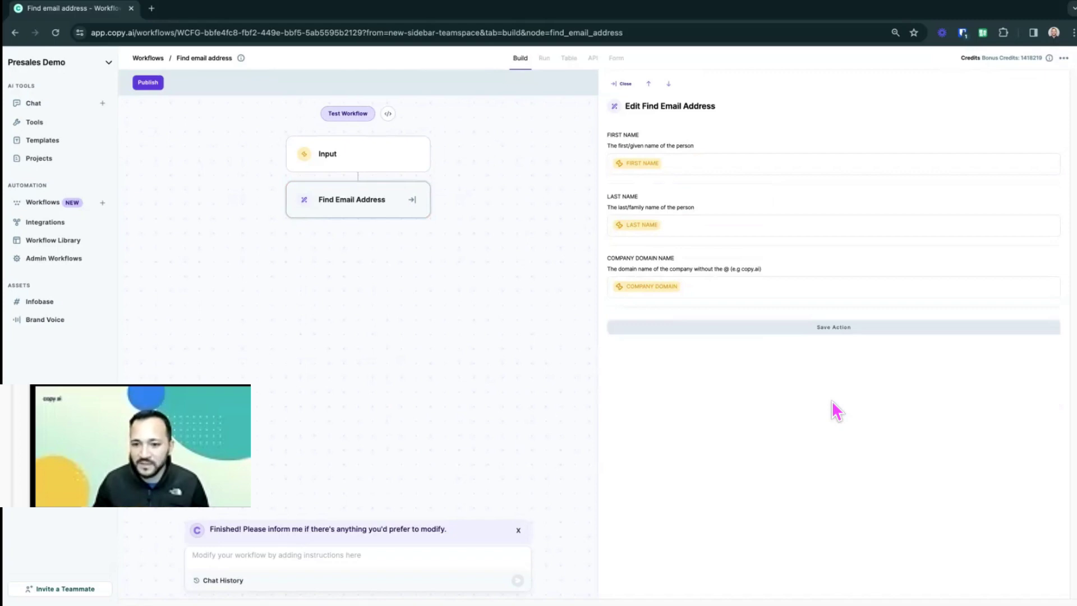
- Run a workflow test with a sample person's first and last name and company domain 'Copy.AI'
click(365, 117)
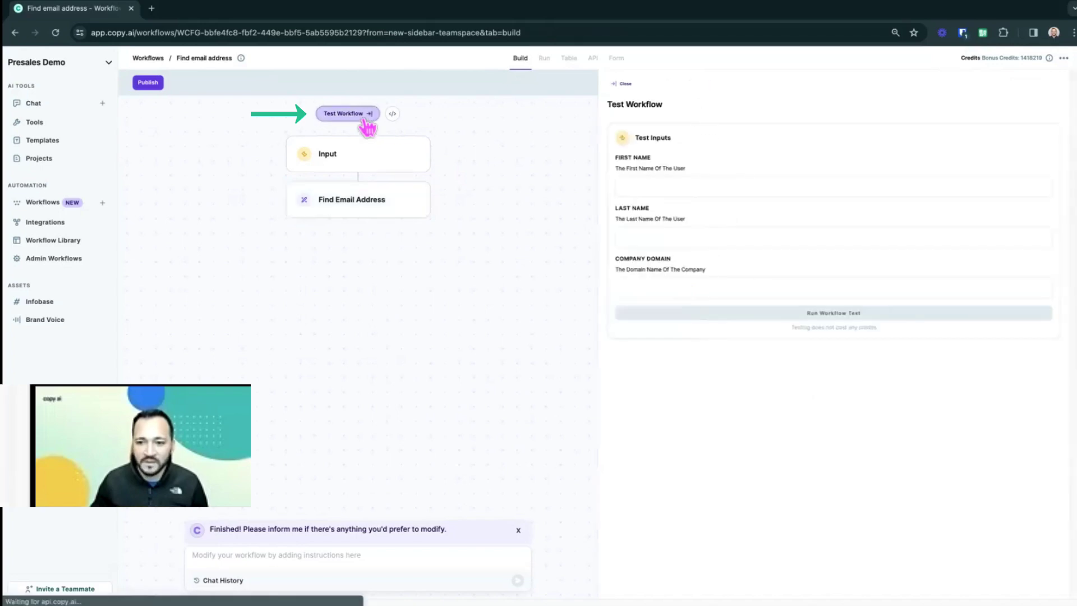
click(652, 182)
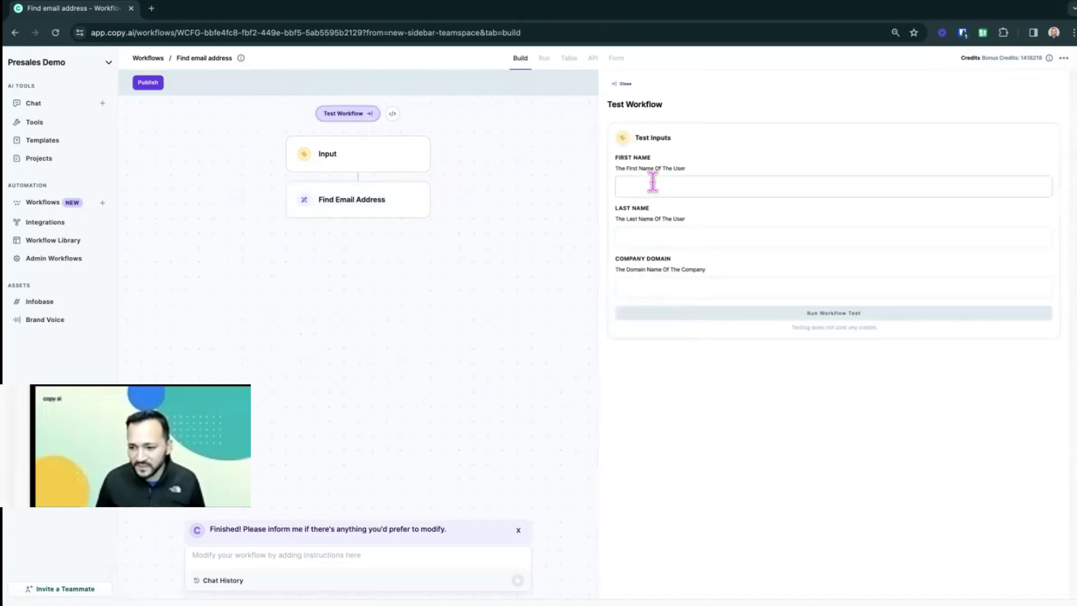
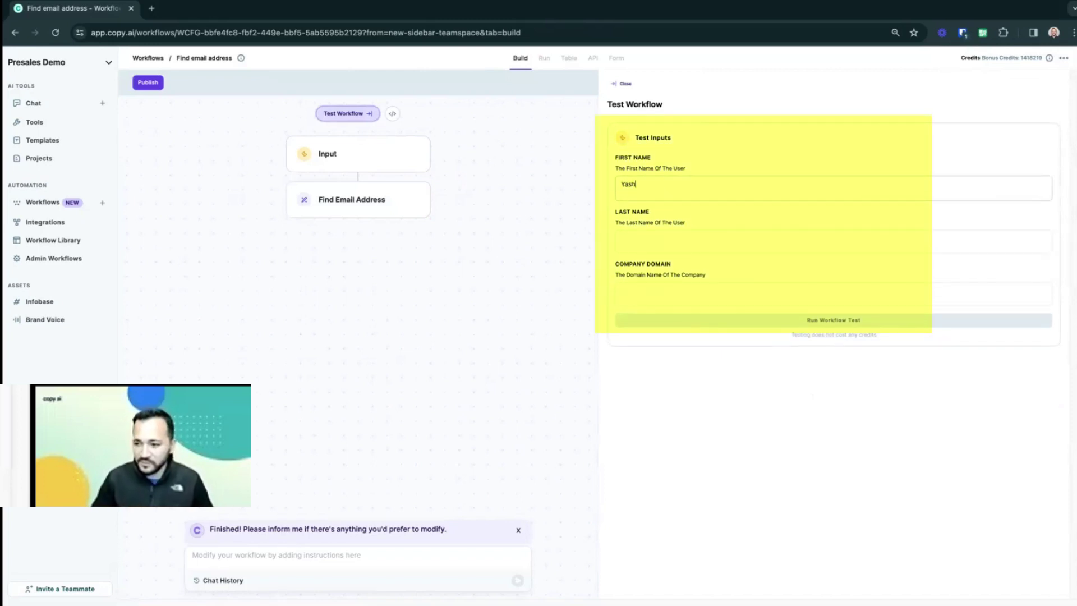
key(Tab)
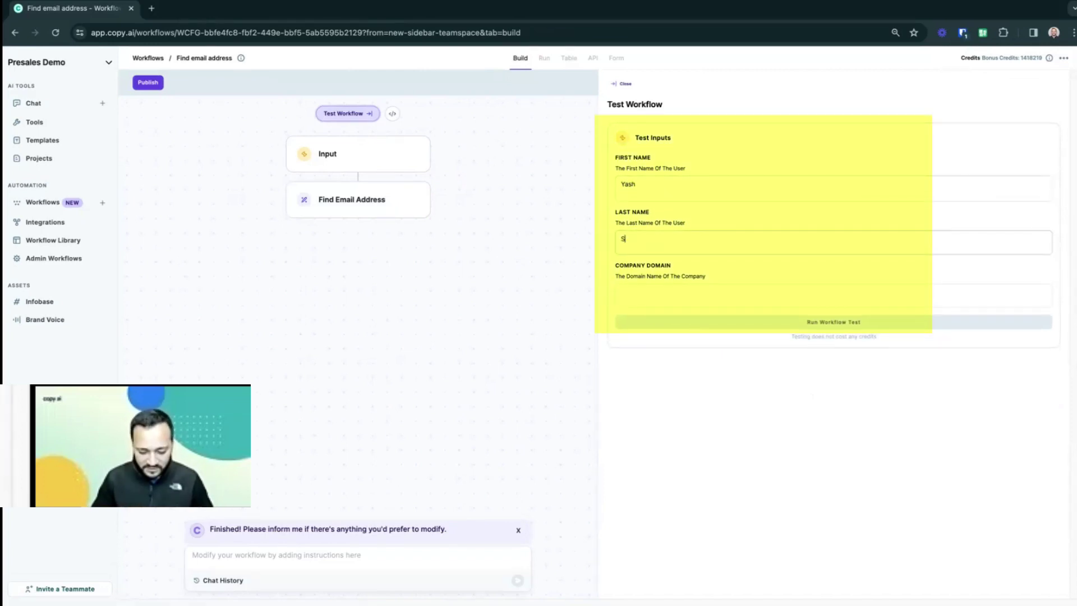
key(Tab)
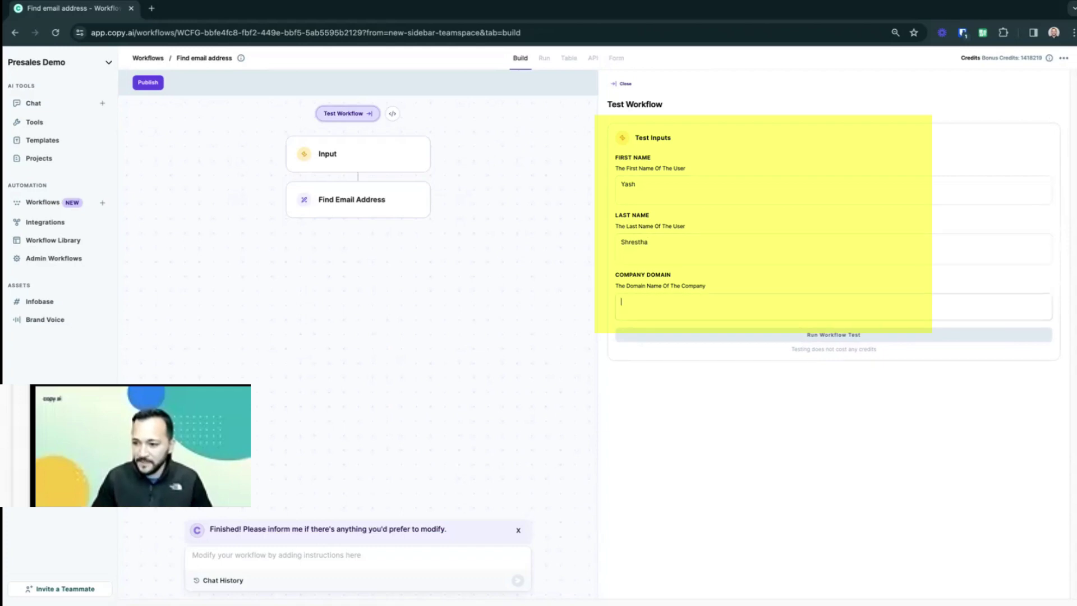
text(Copy)
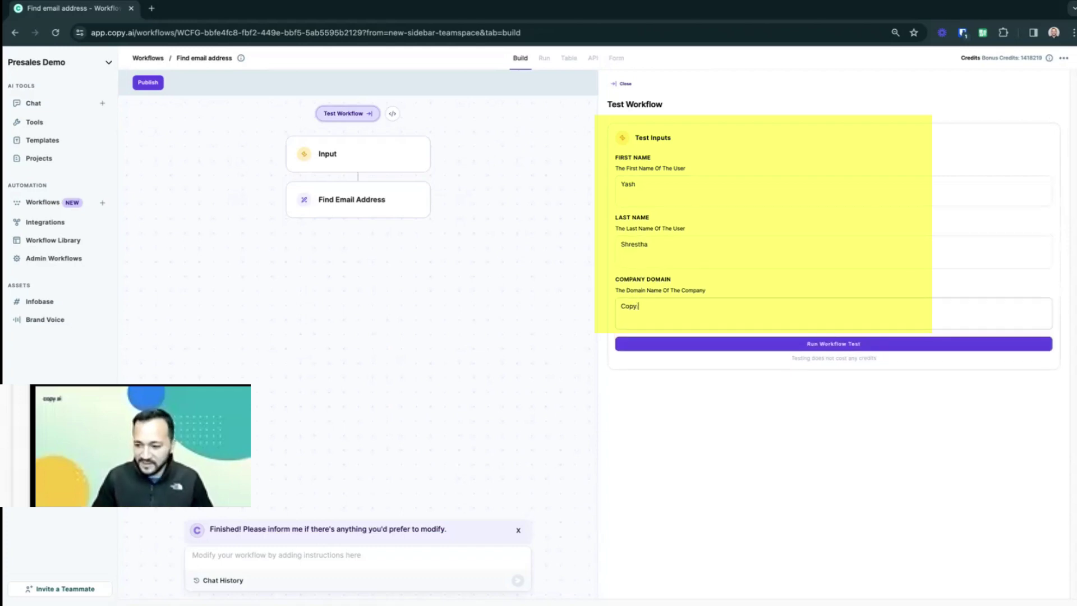
text(.AI)
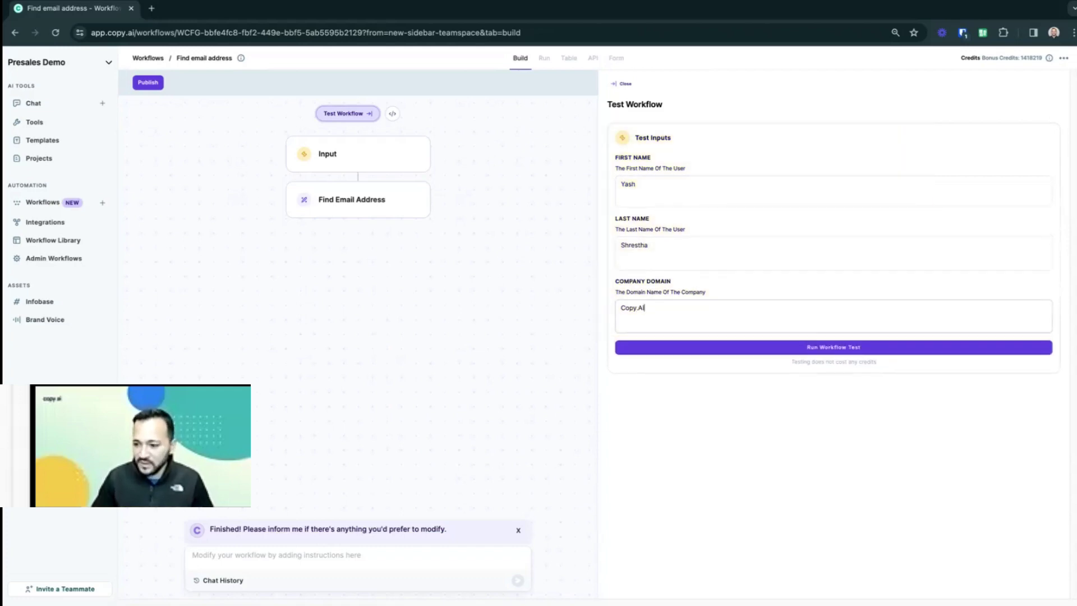
click(826, 349)
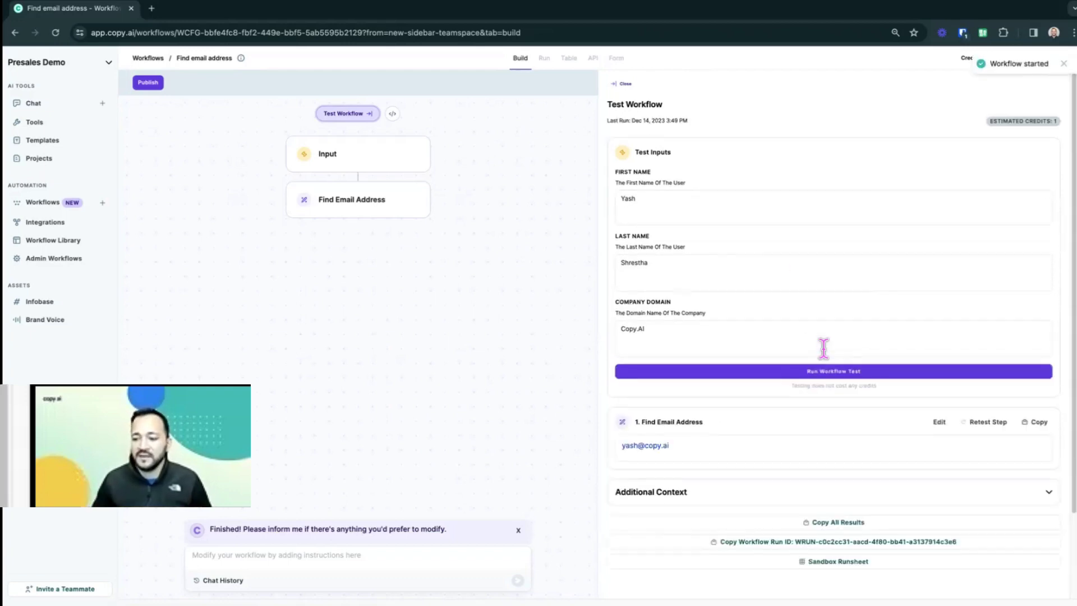